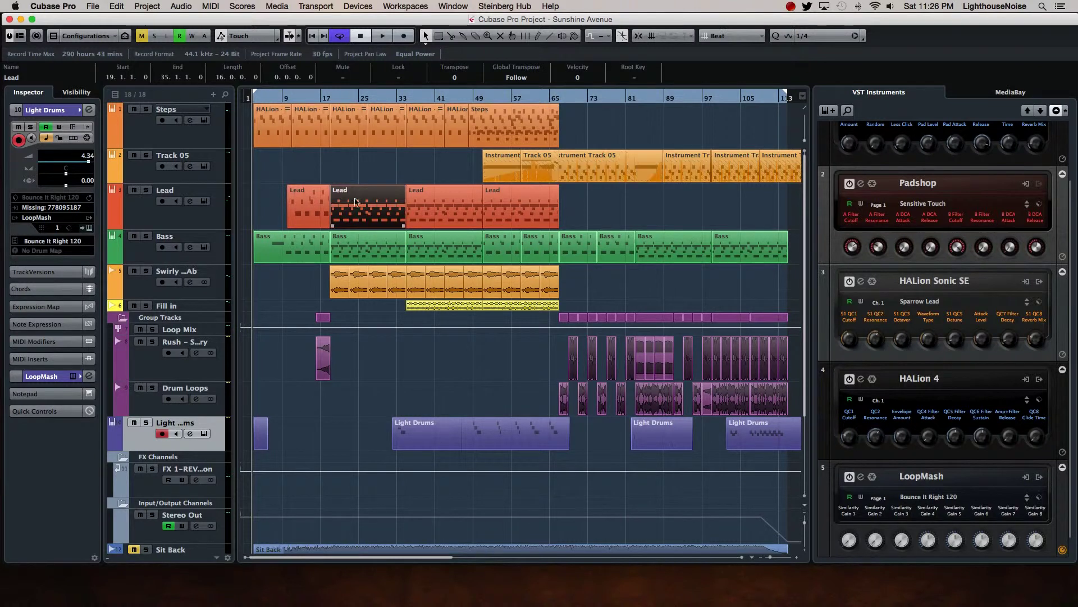
Open the first Lead part, starting at bar 10, for note editing in the Key Editor
click(318, 171)
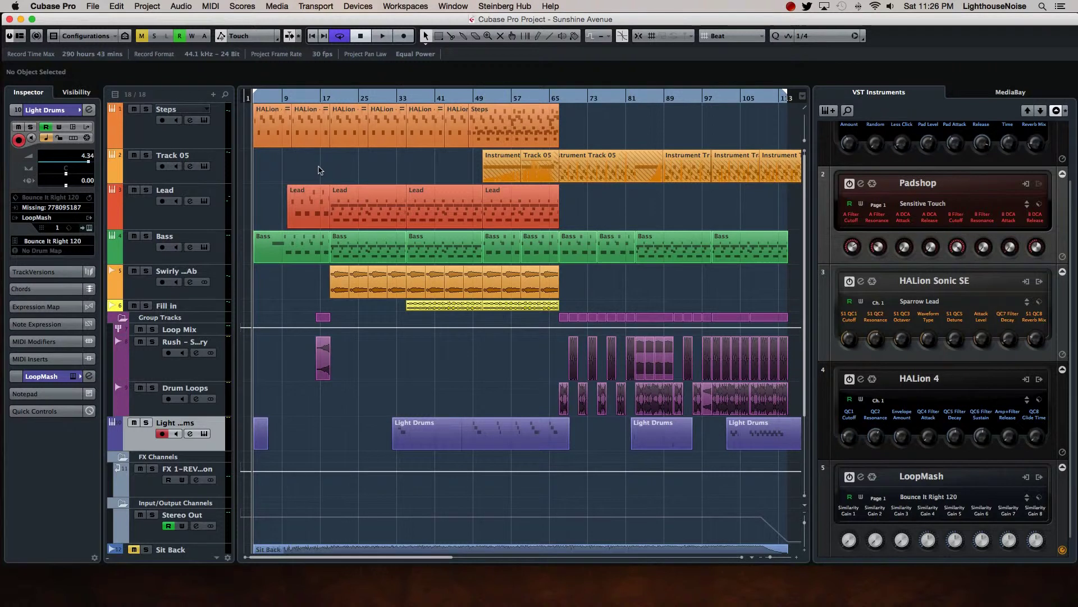
click(306, 206)
double_click(306, 206)
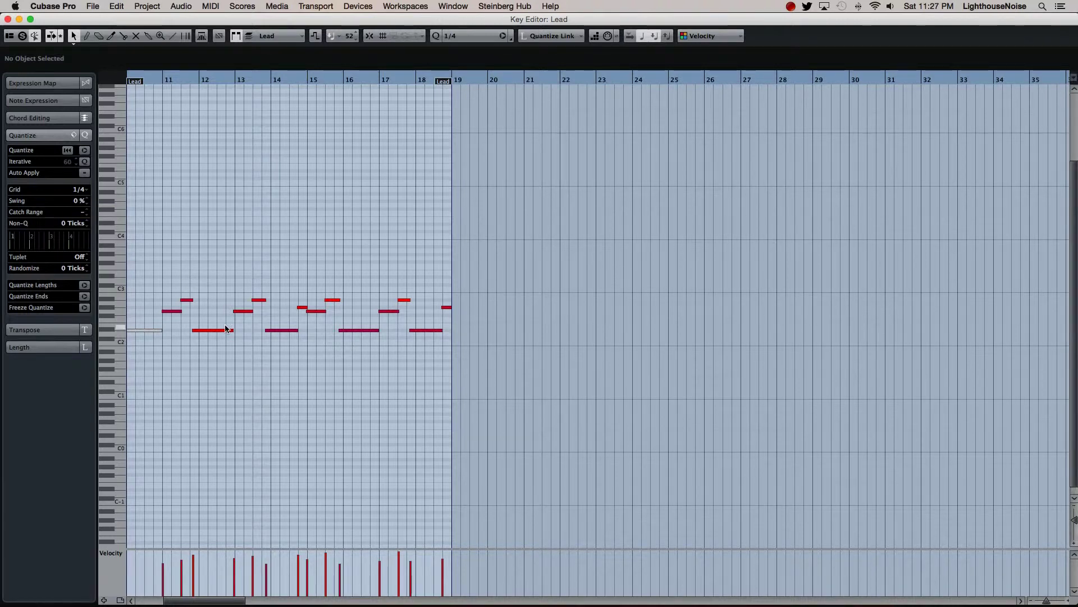
Try a 12% quantize swing on the Lead part, return the swing to 0%, and close the Key Editor
scroll(88, 203, up, 2)
scroll(87, 202, up, 10)
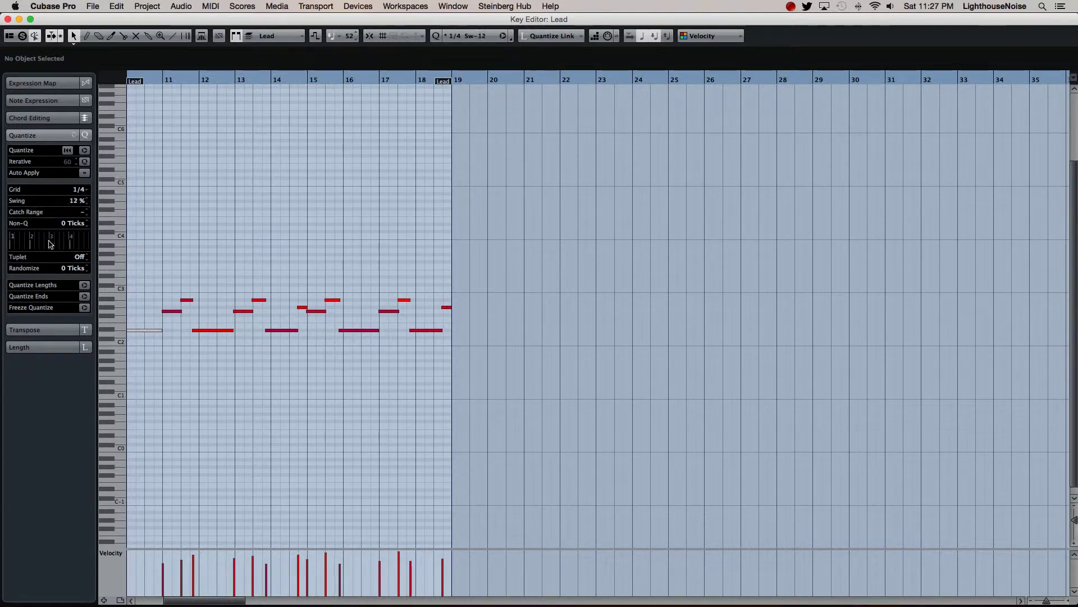
scroll(87, 202, down, 2)
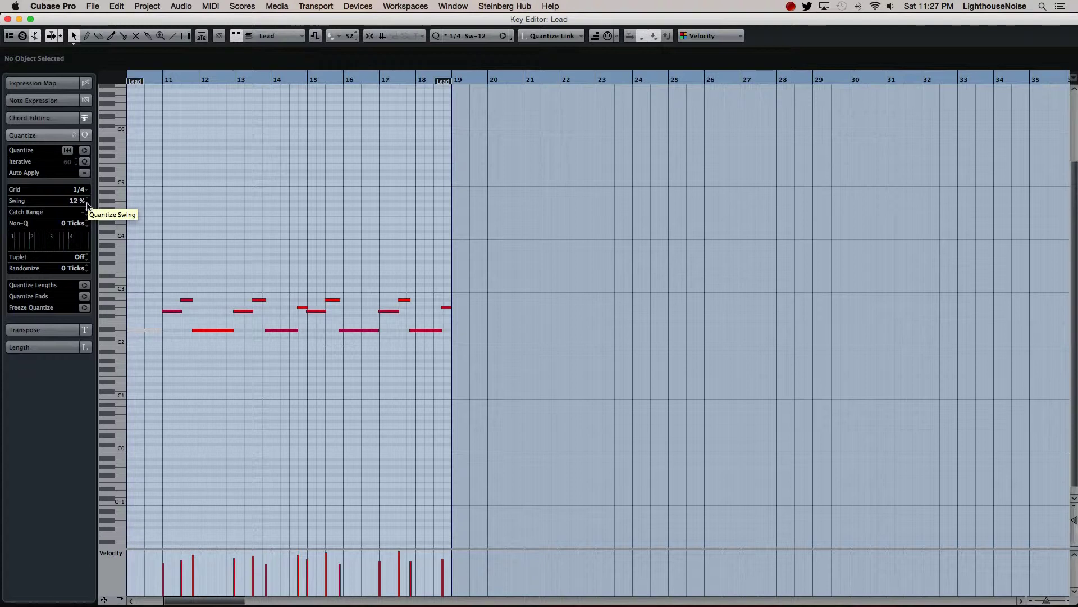
scroll(88, 204, down, 10)
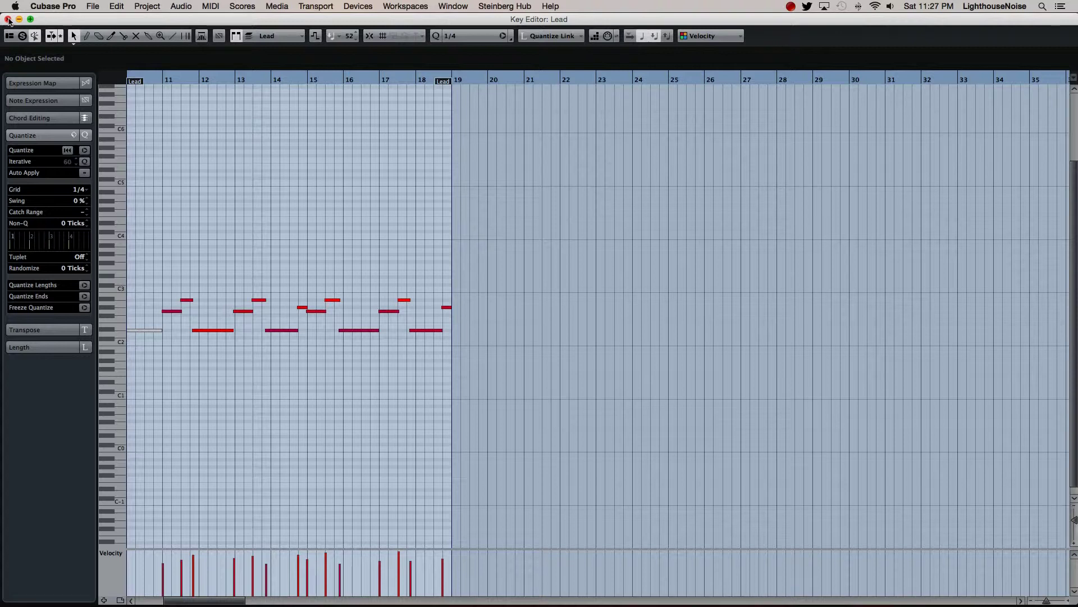
click(9, 20)
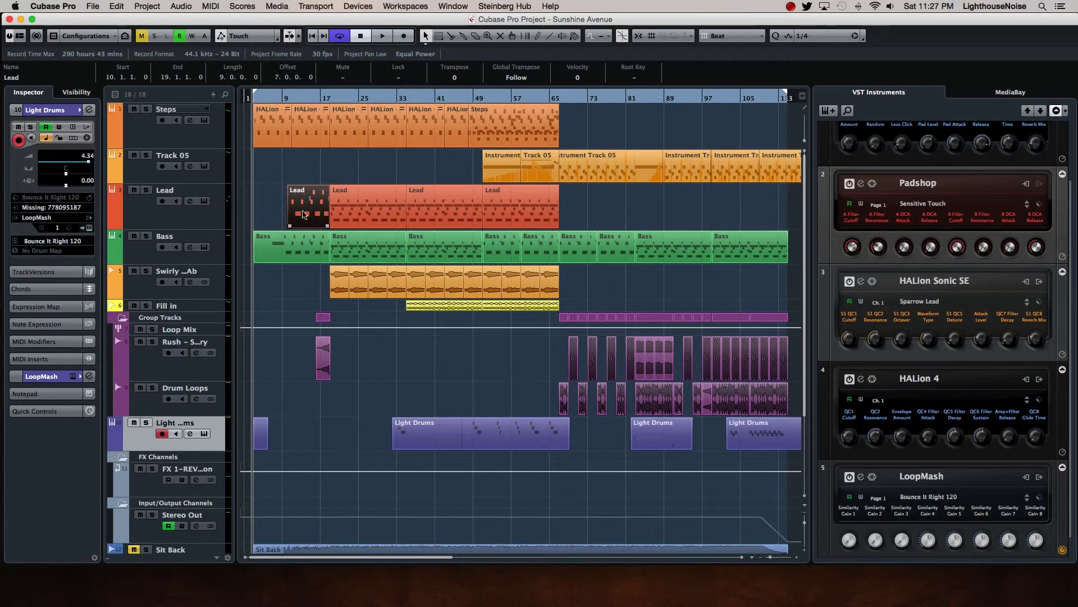
Open the Chorus insert on the Lead channel and try its rate with tempo sync switched on and off
click(190, 200)
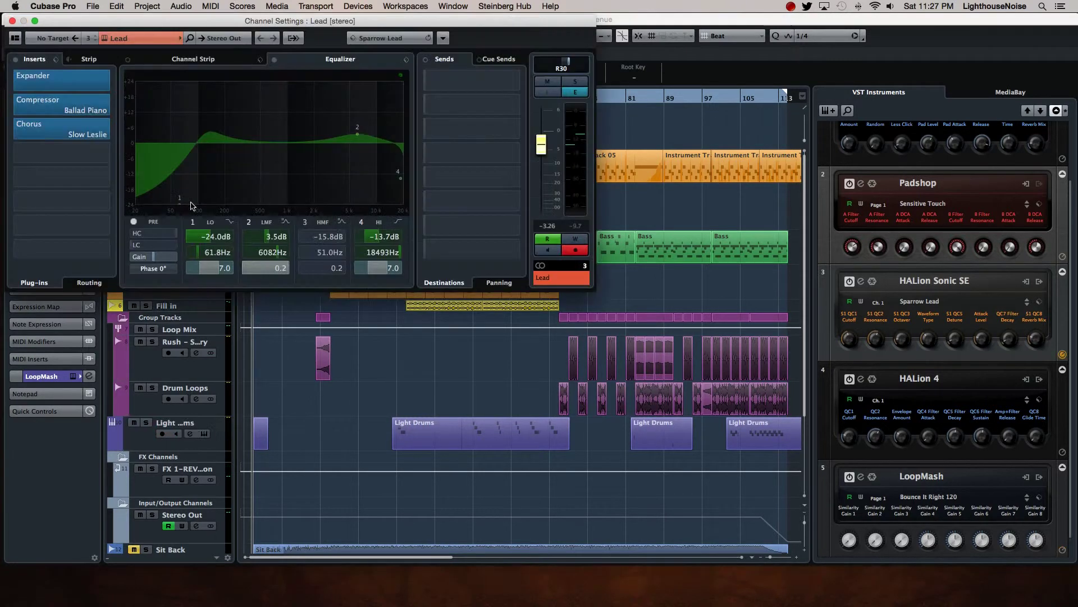
click(70, 134)
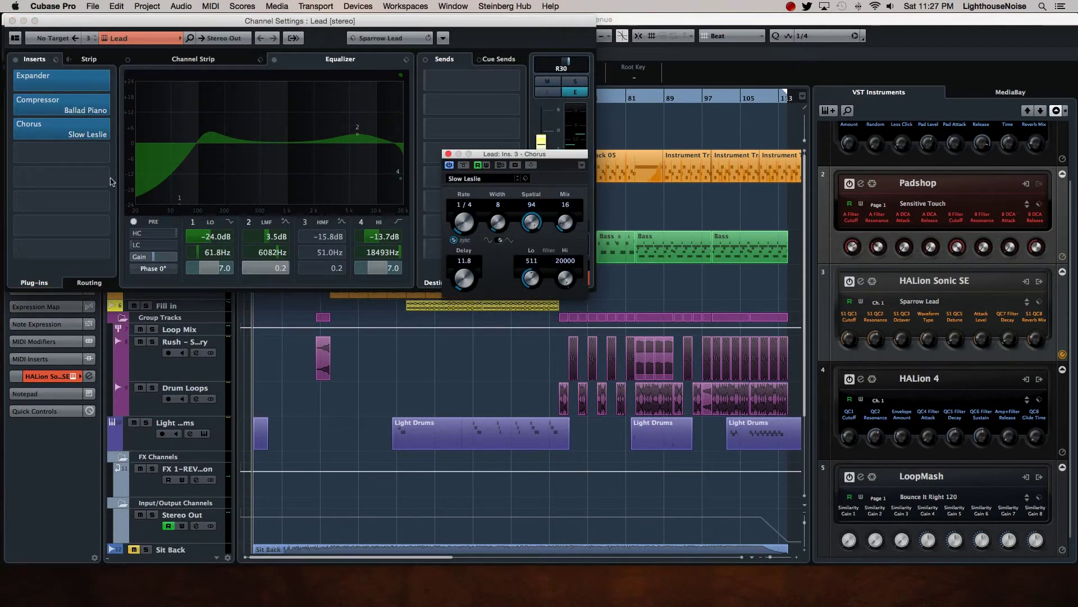
click(455, 240)
click(455, 240)
click(455, 240)
click(455, 240)
click(455, 240)
drag(466, 223, 463, 250)
click(454, 240)
click(448, 154)
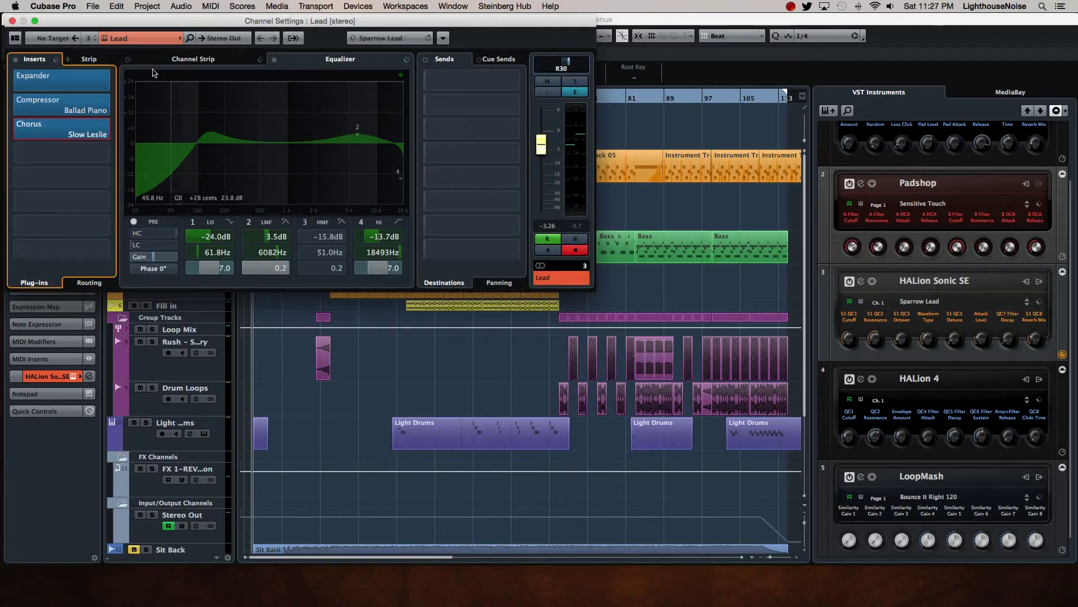
click(10, 21)
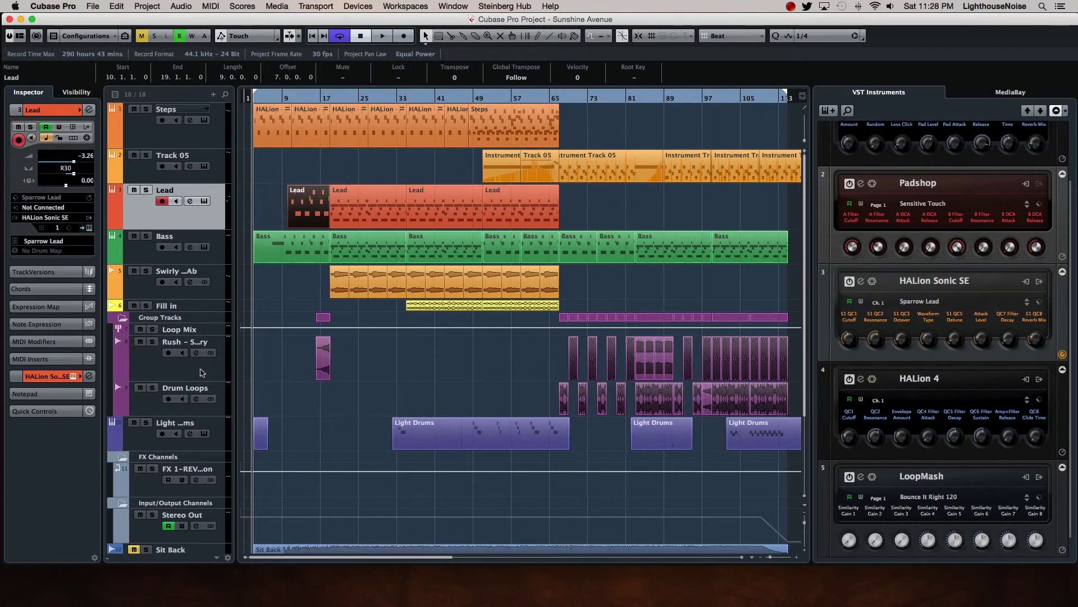
Open the LoopMash instrument of the Light Drums track and position its window over the arrangement
click(189, 435)
click(189, 434)
click(205, 434)
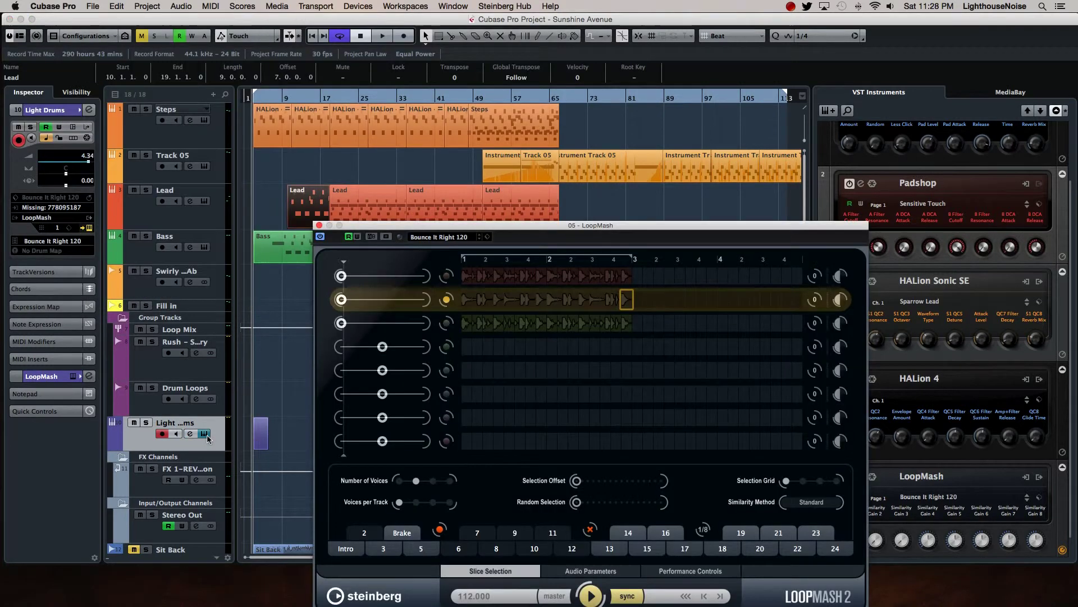
drag(507, 228, 430, 121)
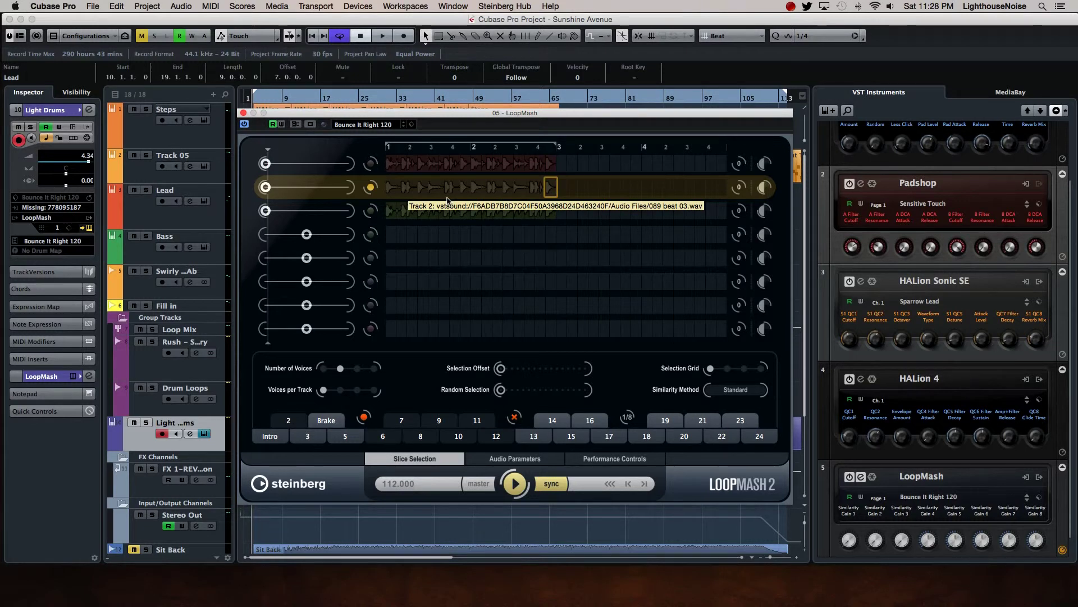
drag(421, 114, 478, 91)
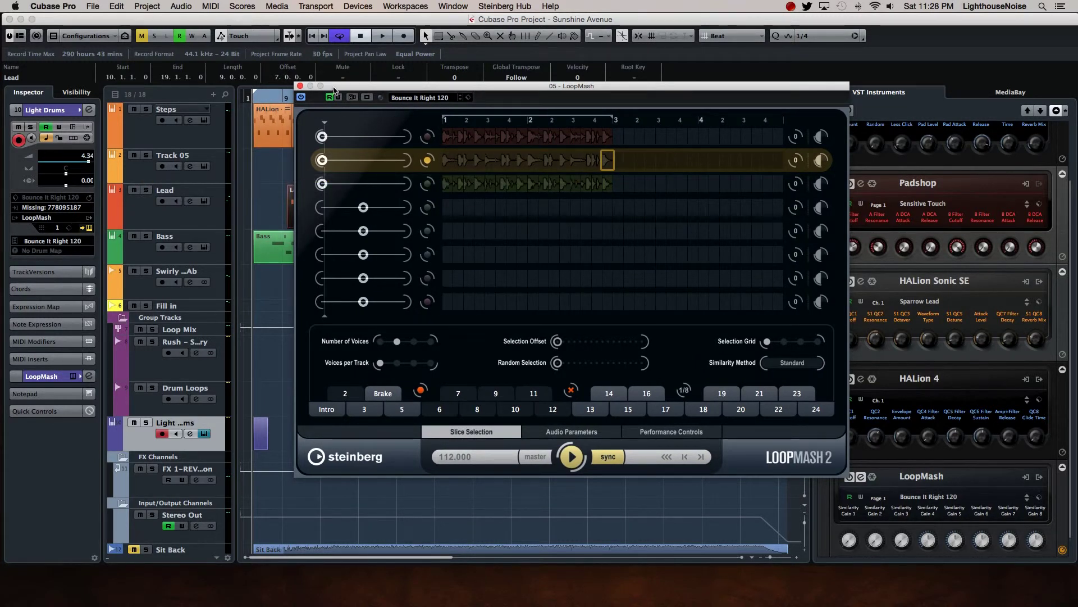
drag(337, 85, 374, 84)
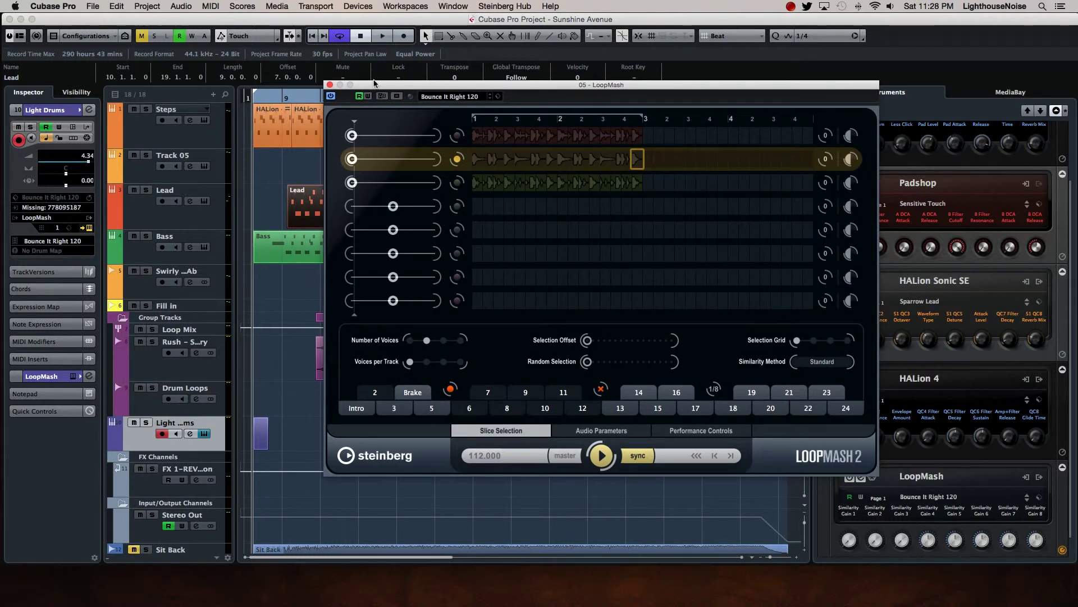
drag(498, 86, 438, 80)
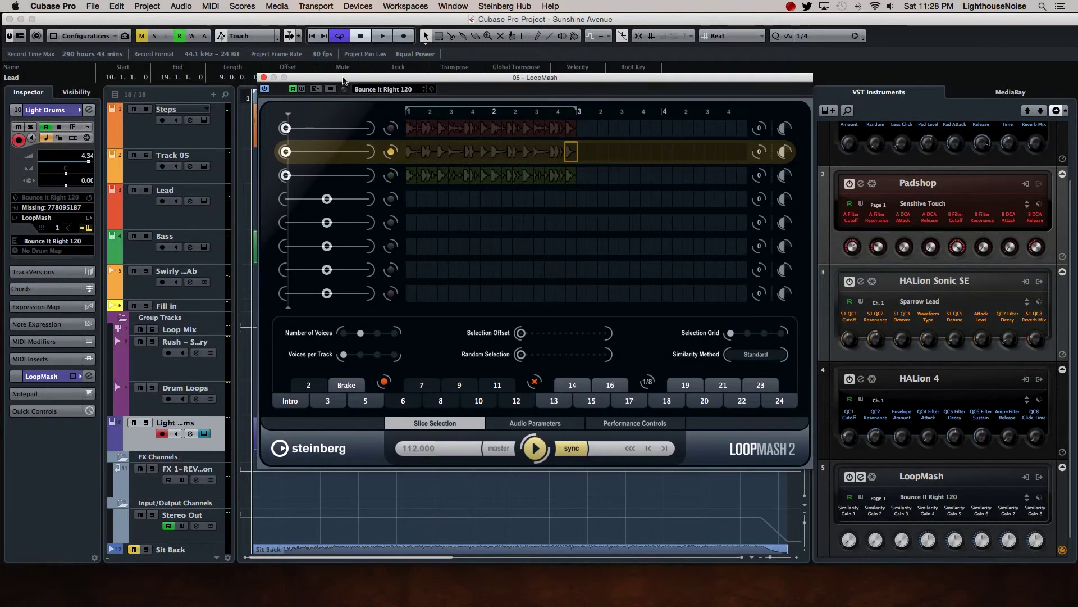
mouse_move(338, 80)
mouse_down()
mouse_move(376, 80)
mouse_move(332, 82)
mouse_move(326, 92)
mouse_up()
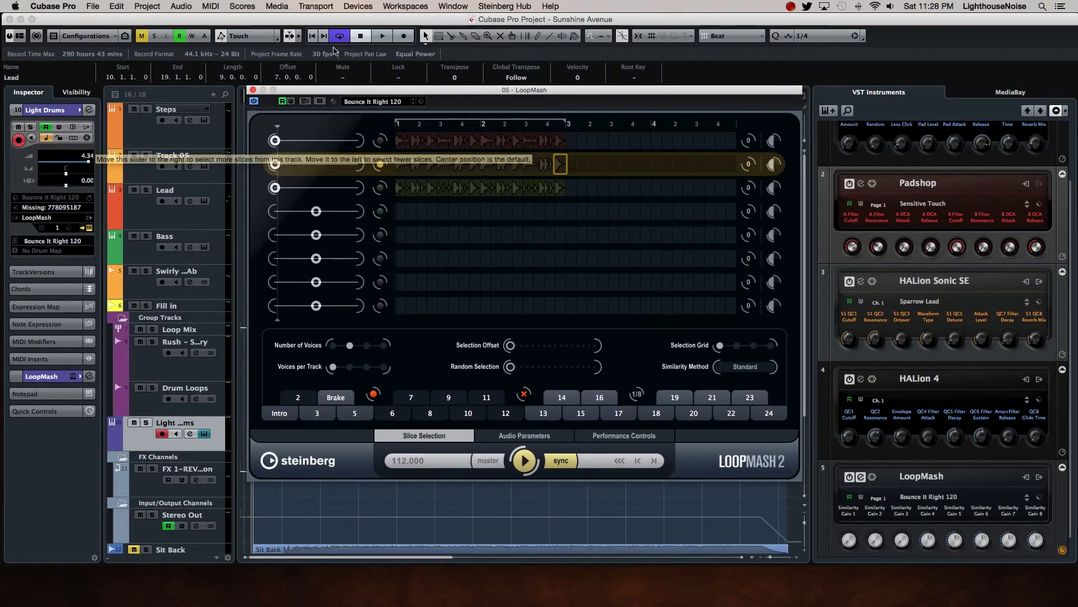
drag(313, 93, 367, 96)
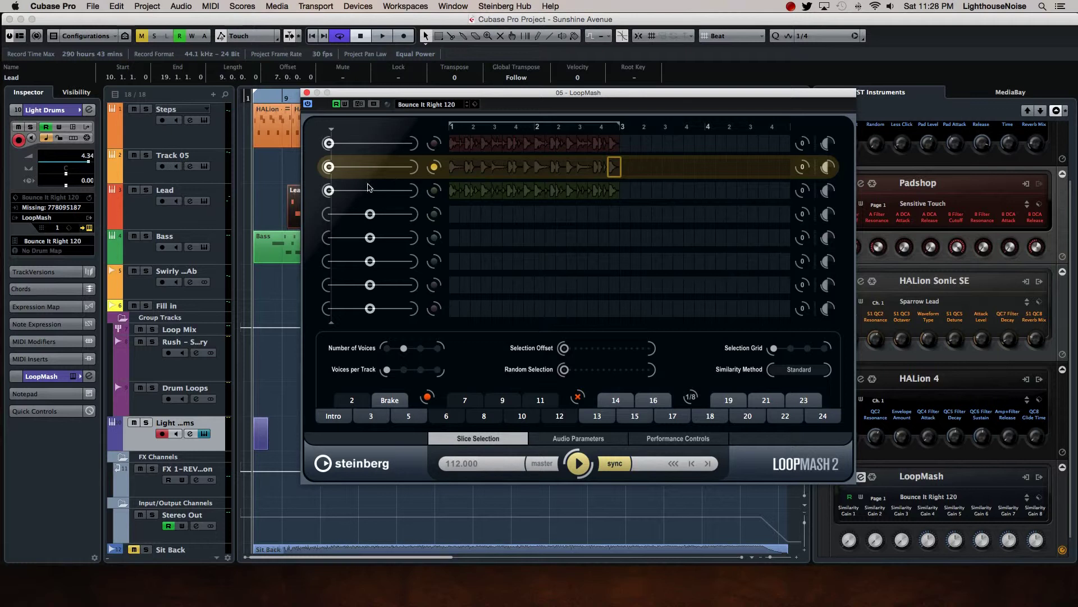
Play the project to watch LoopMash select slices, stop playback, and close the instrument
key(space)
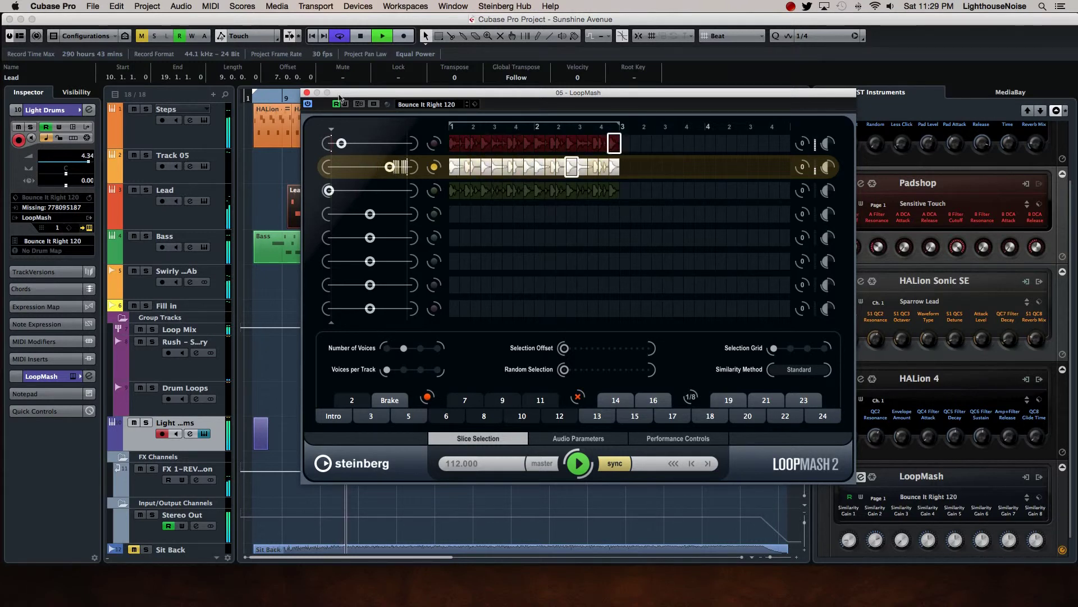
key(space)
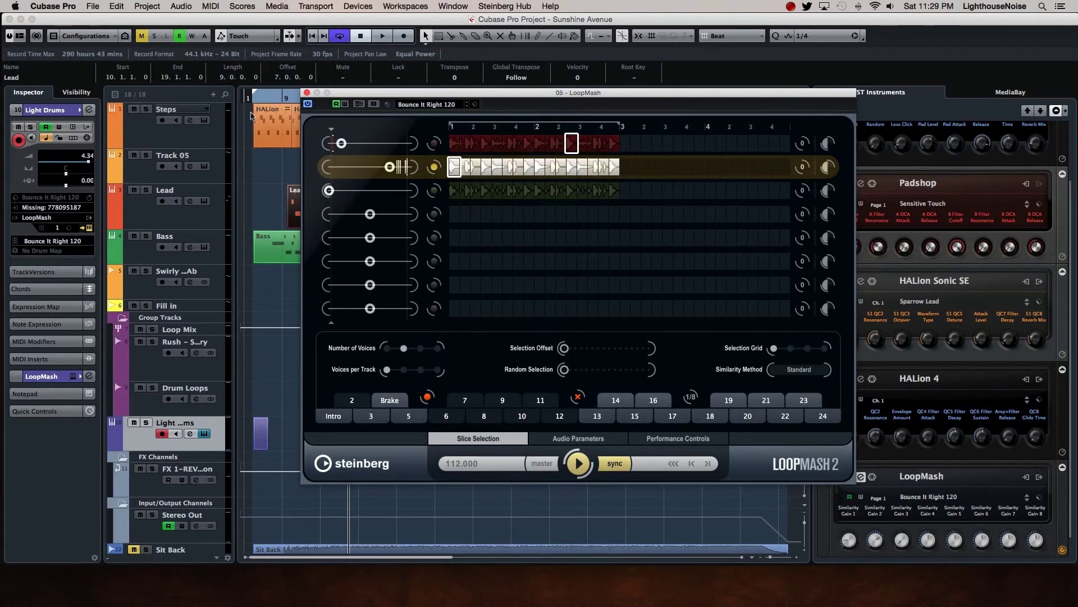
click(306, 93)
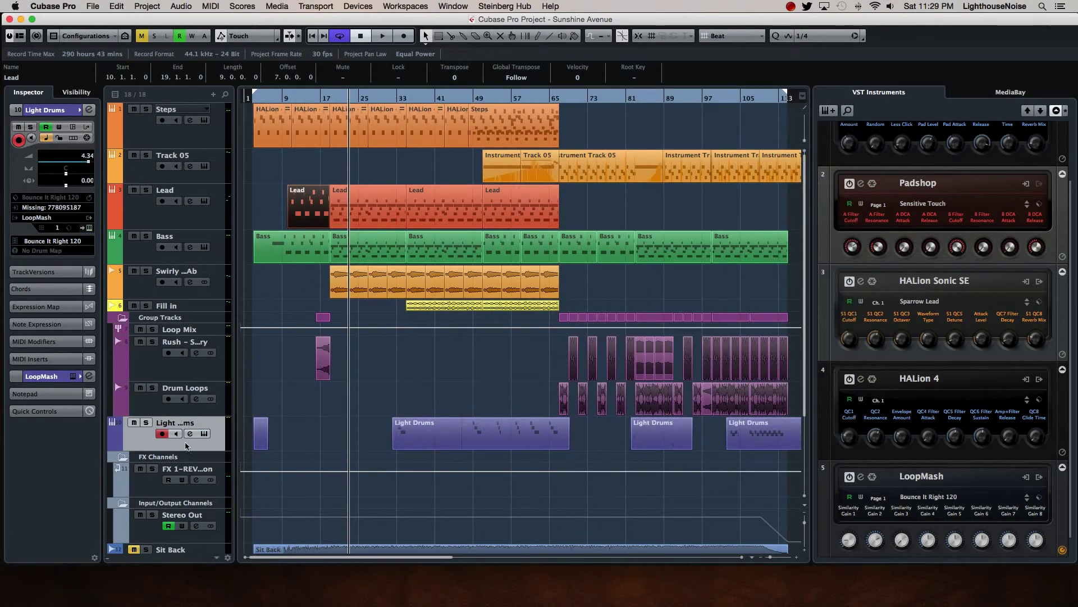
Examine the Light Drums channel's sends to the Expander and Compressor inserts of the Lead track
click(191, 434)
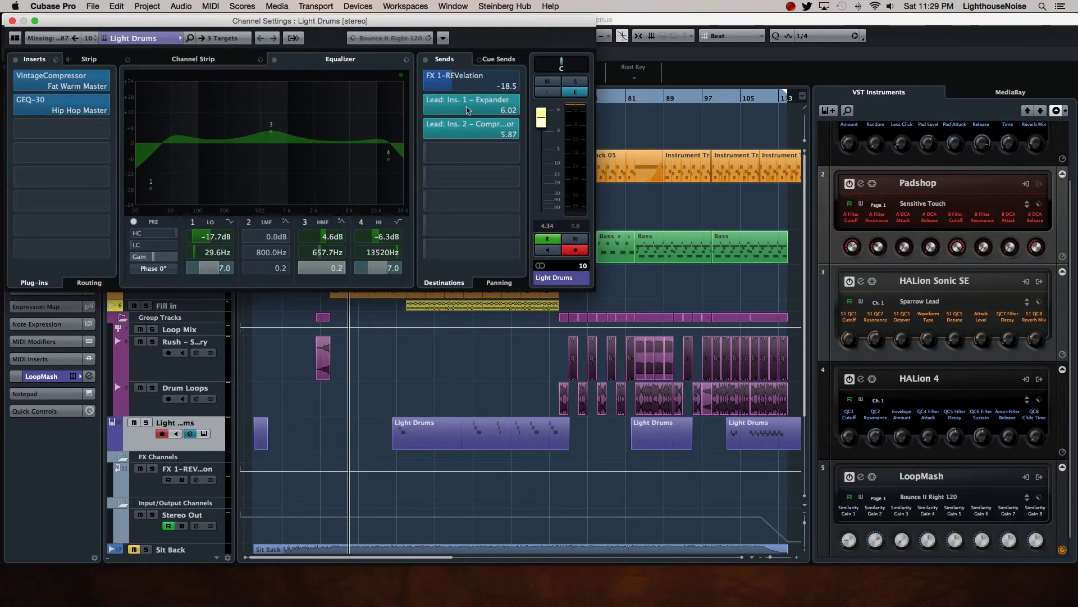
mouse_move(469, 126)
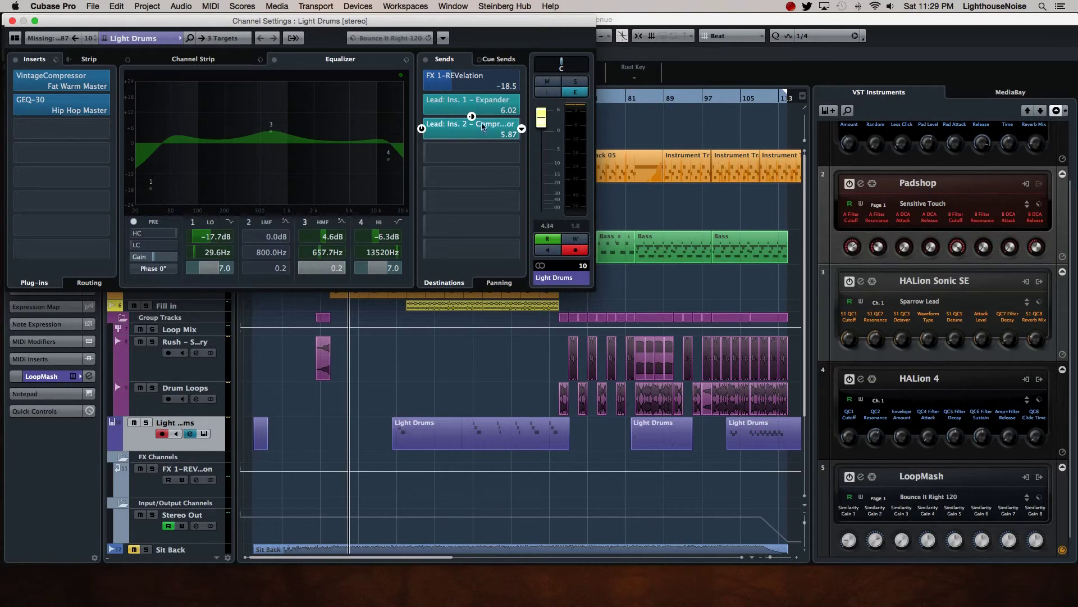
click(12, 21)
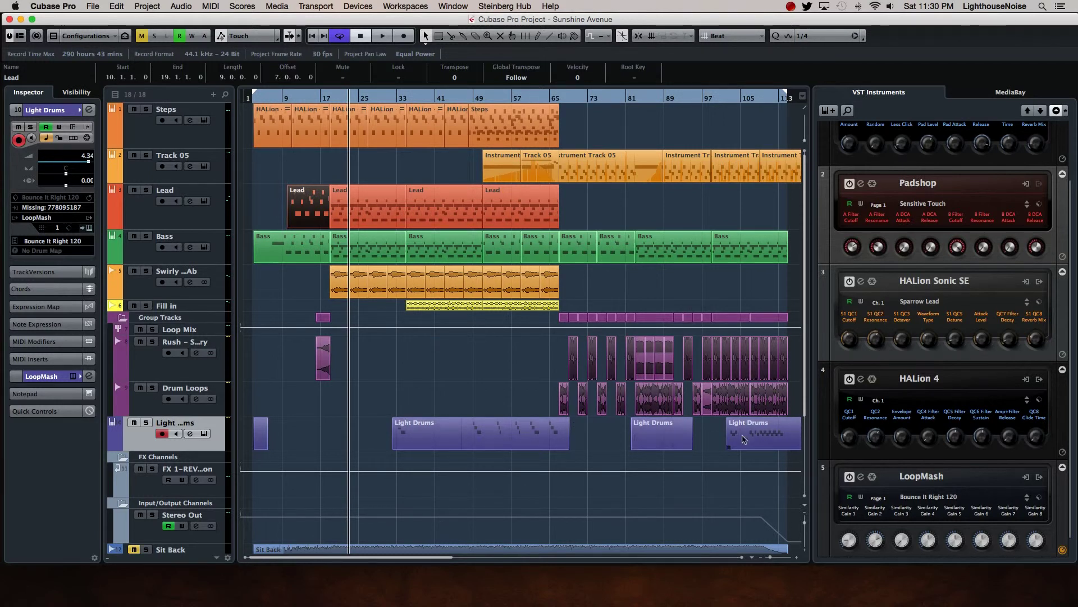
Place the playhead at bar 59, where the second Track 05 part begins, and start playback
click(531, 99)
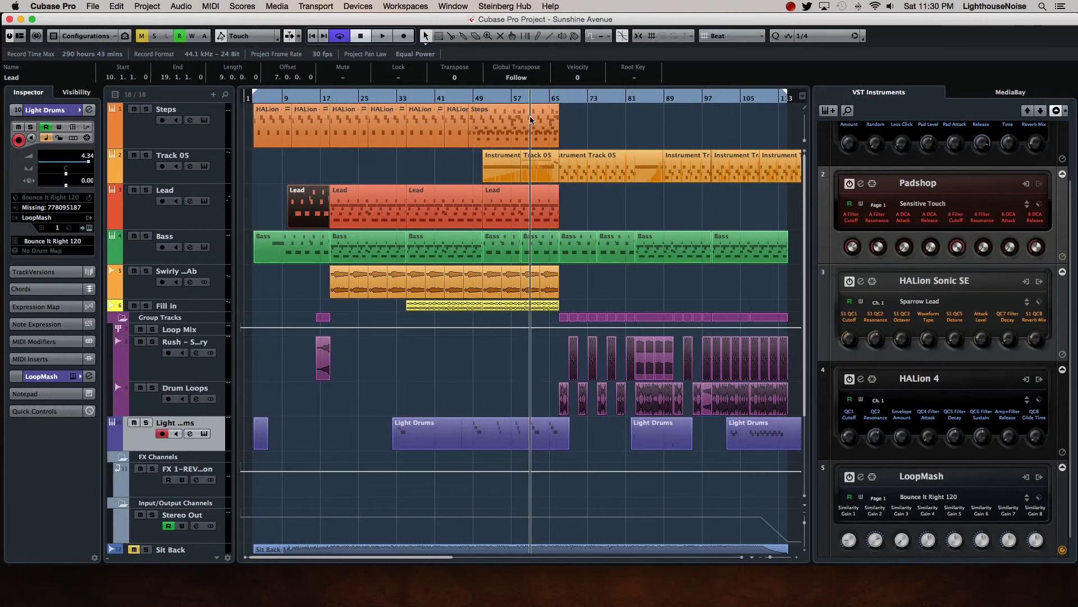
key(h)
key(h)
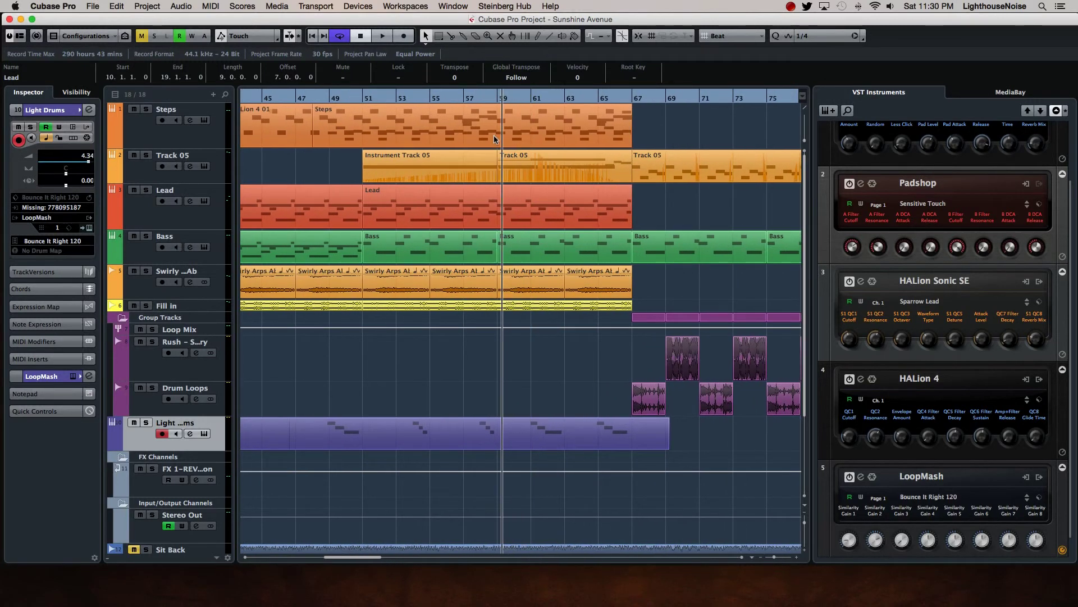
key(h)
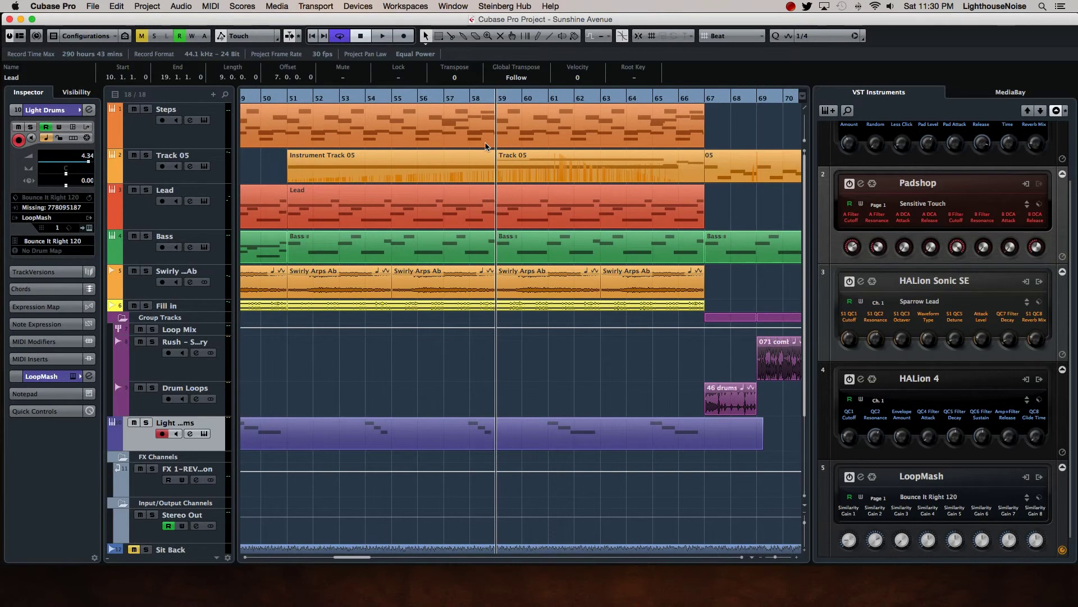
click(499, 98)
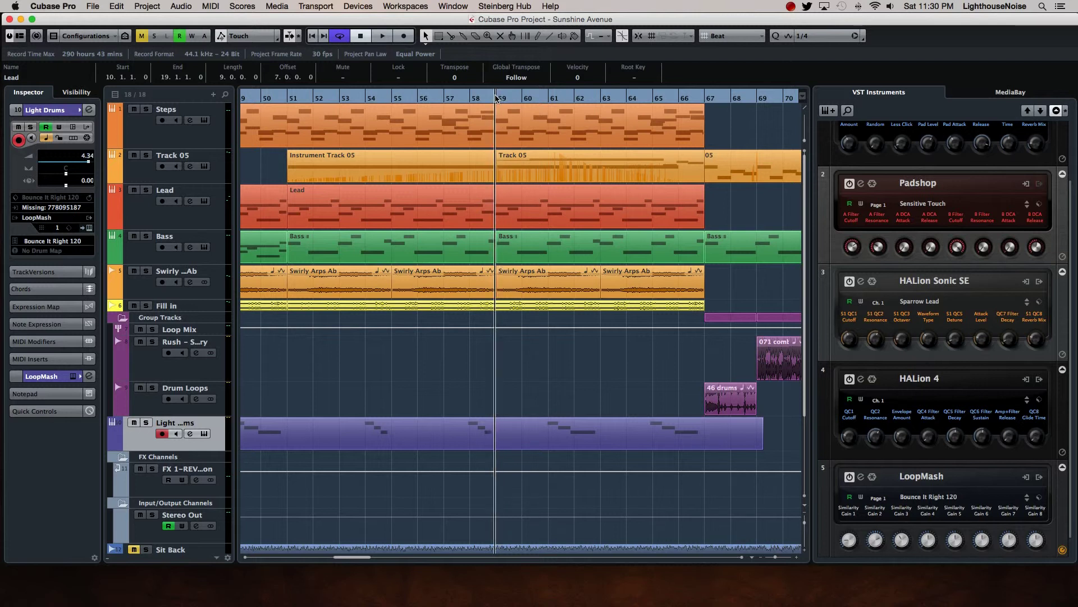
key(h)
key(h)
key(h)
click(473, 99)
key(space)
Follow the playback from bar 59 onward across the whole arrangement
key(g)
key(g)
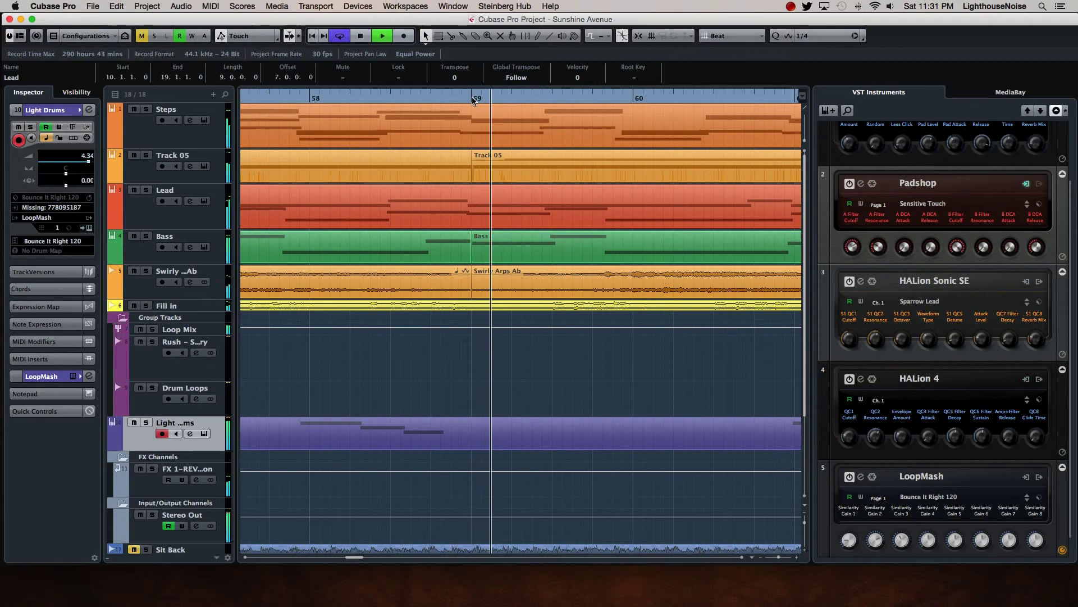
key(g)
key(g)
key(g)
key(g)
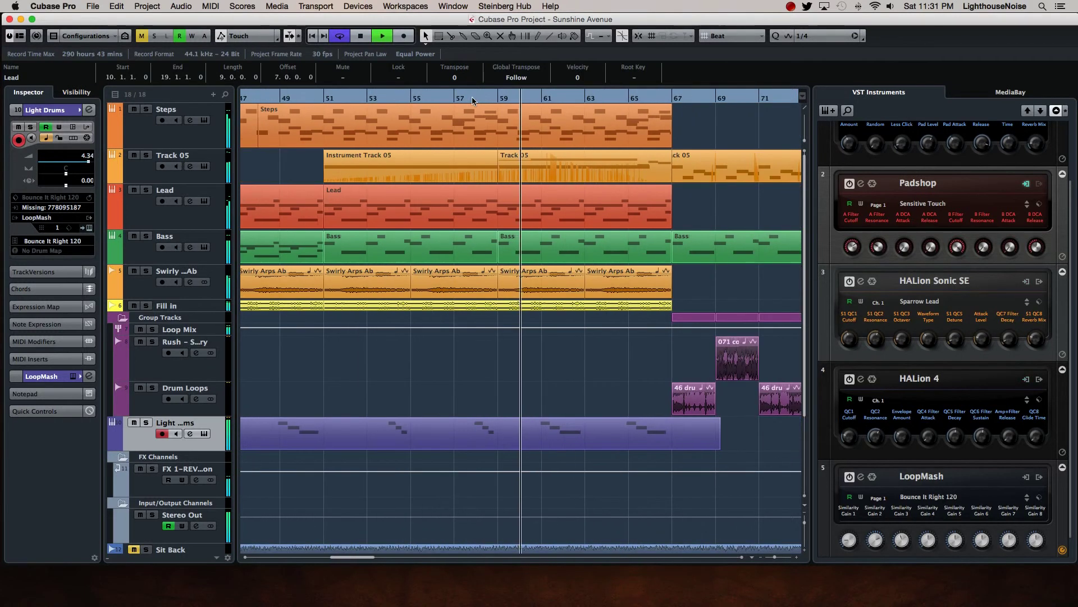
key(g)
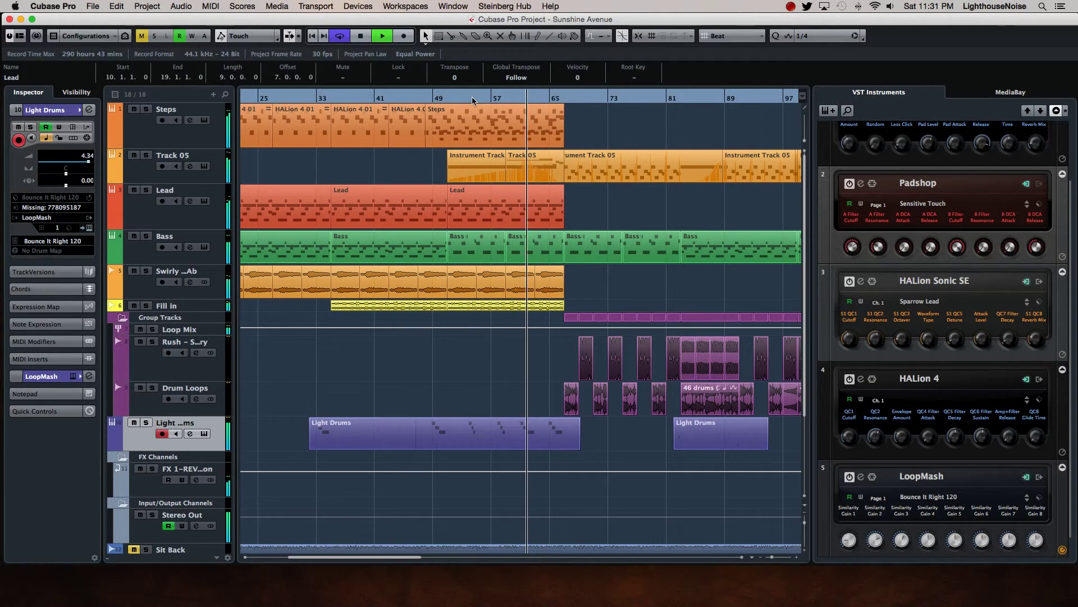
key(g)
key(g)
key(g)
key(g)
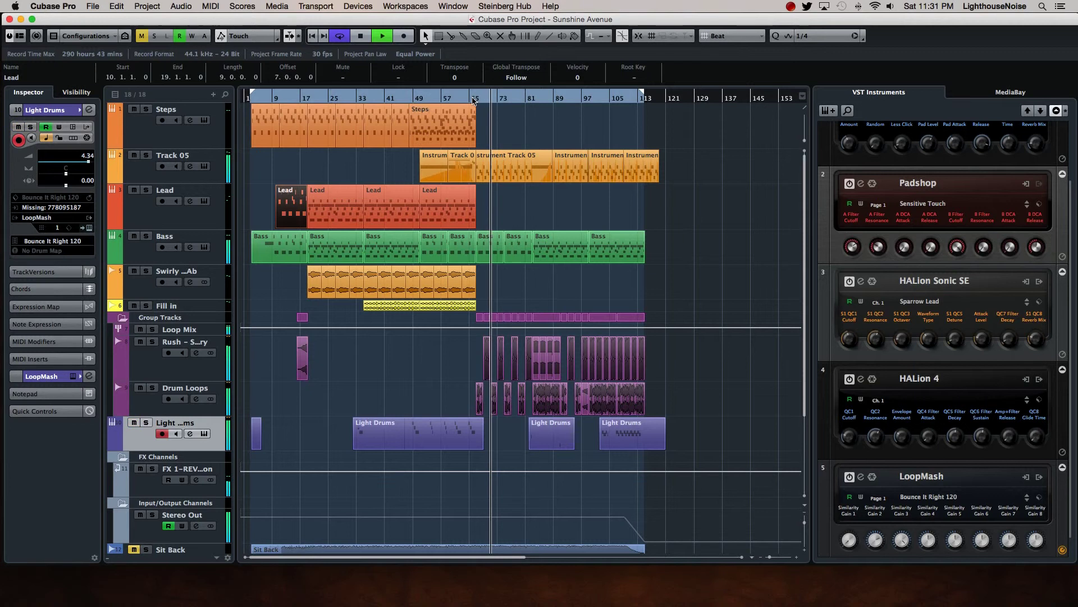
Inspect the Slice Selection and Performance Controls pages of the Light Drums track's LoopMash during playback, and stop playback
click(192, 433)
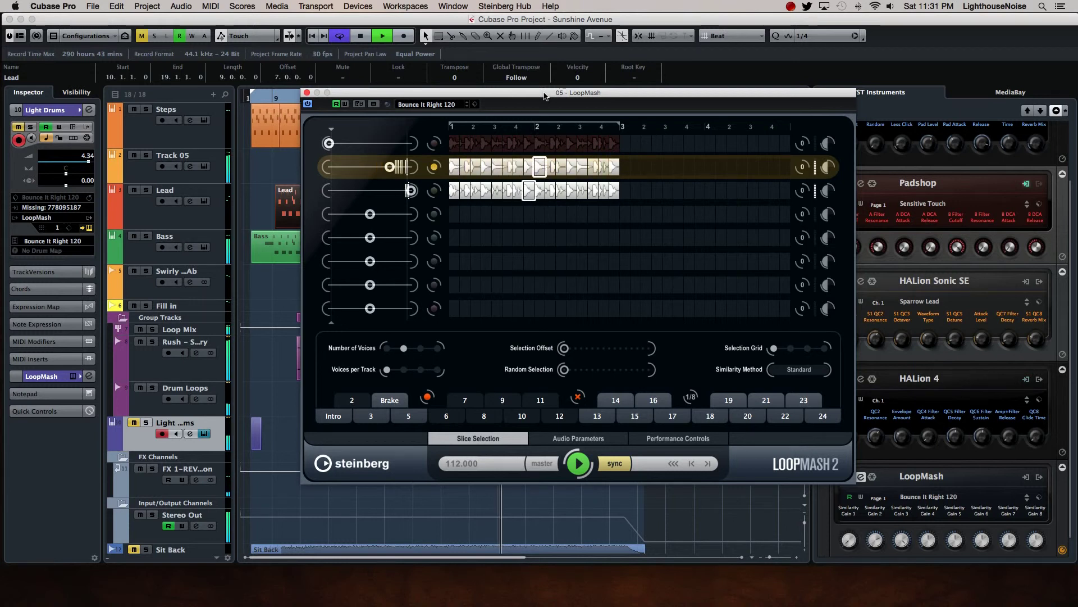
drag(544, 96, 323, 27)
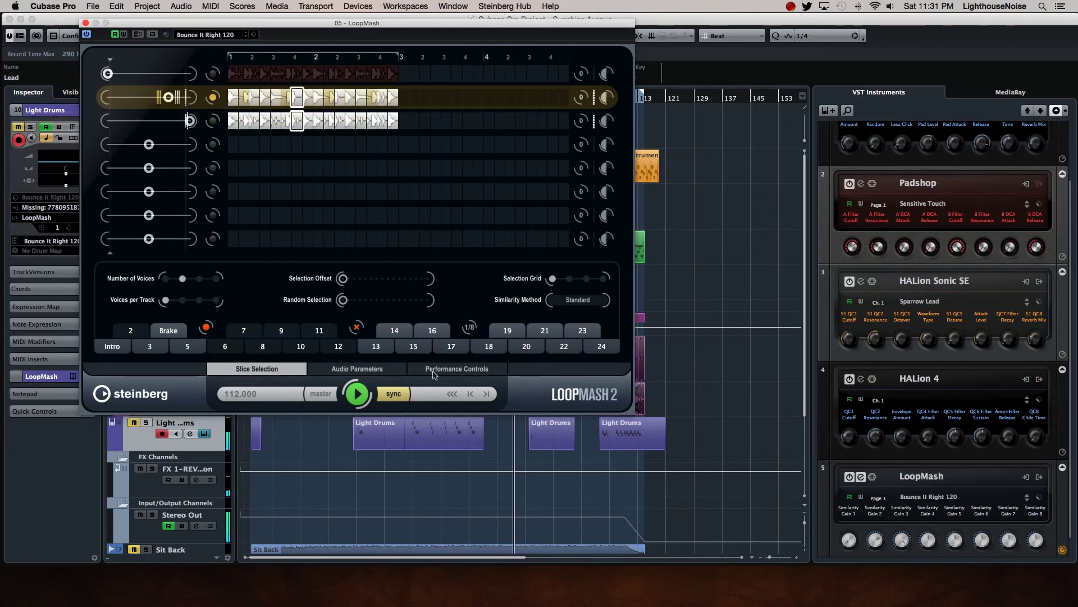
click(457, 368)
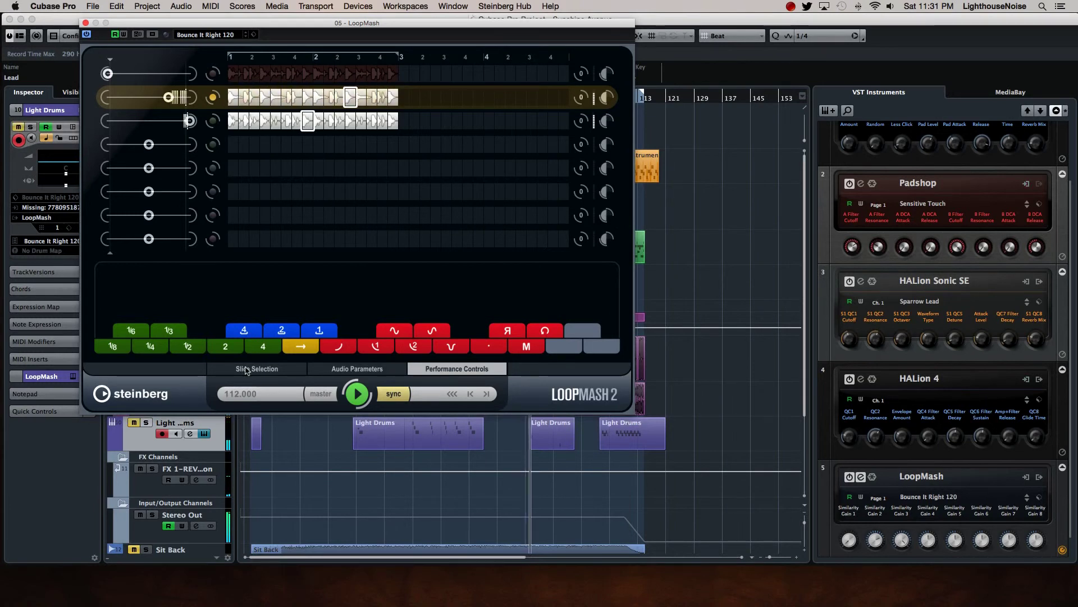
click(246, 369)
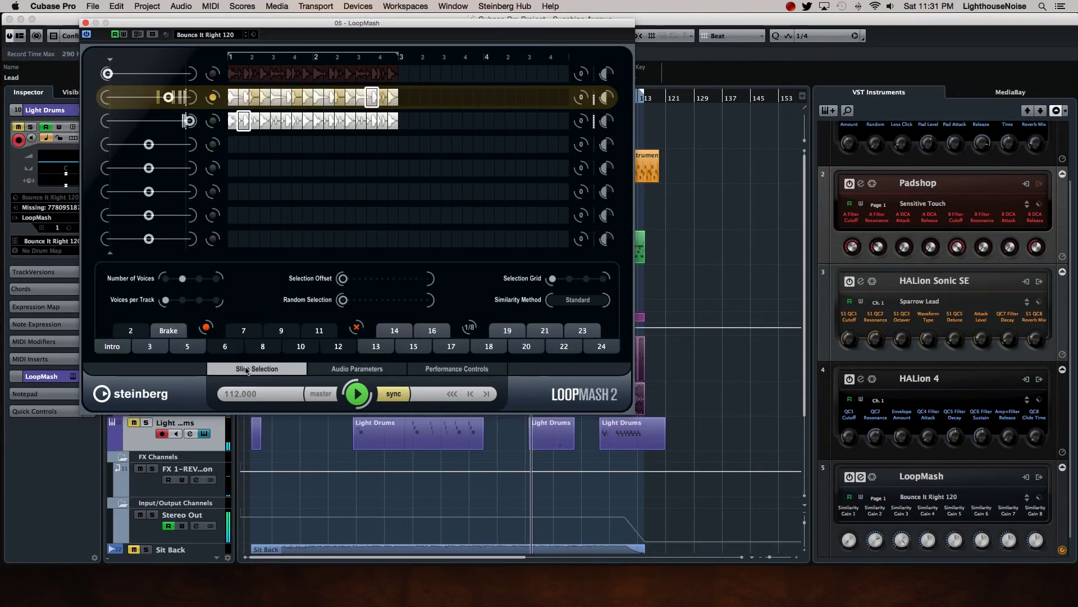
click(430, 369)
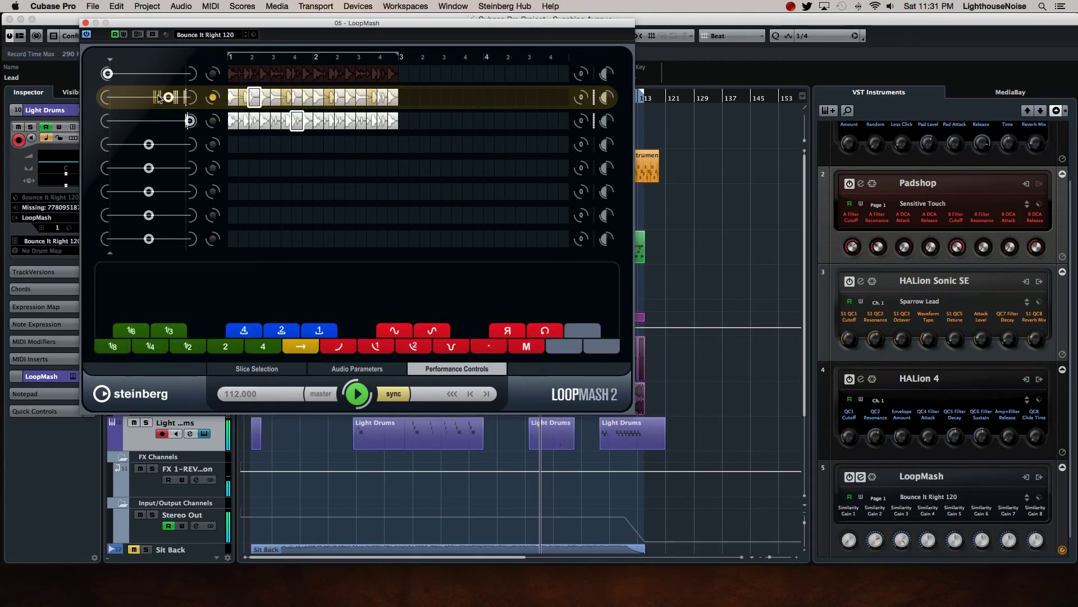
click(86, 23)
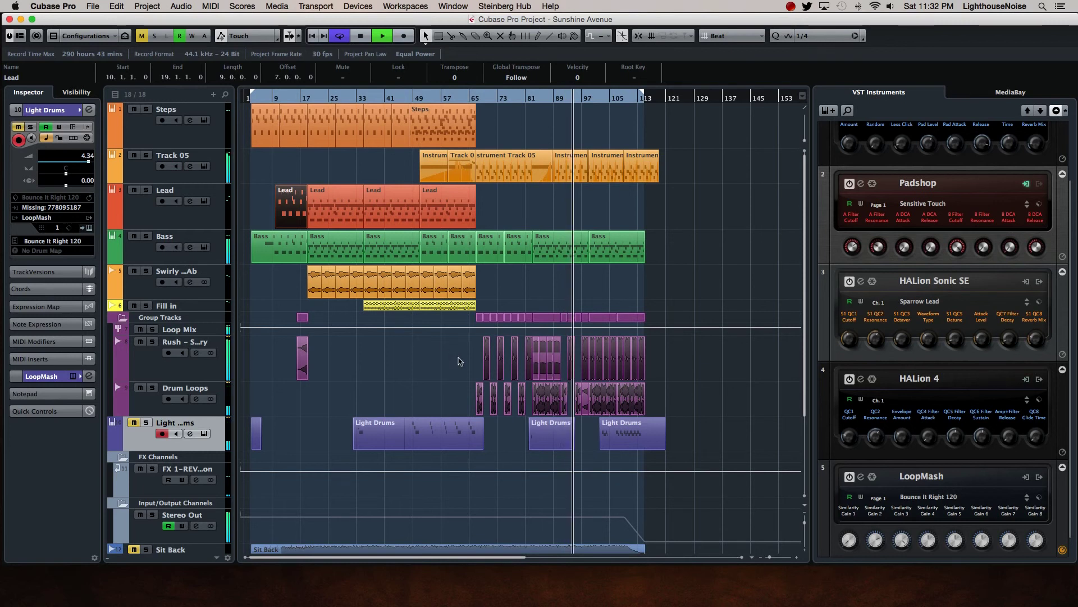
key(space)
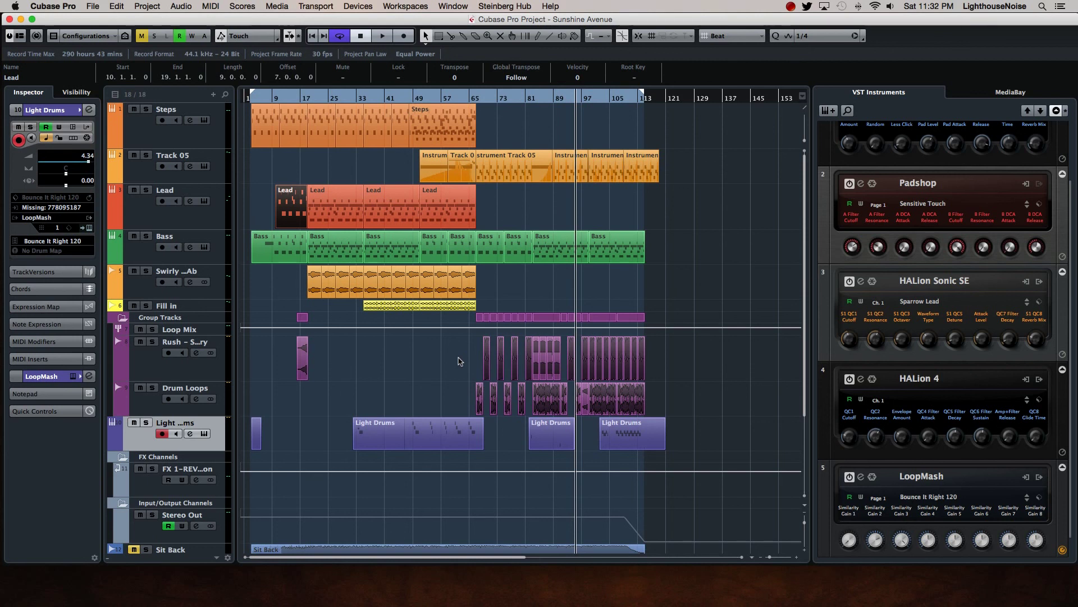
click(790, 7)
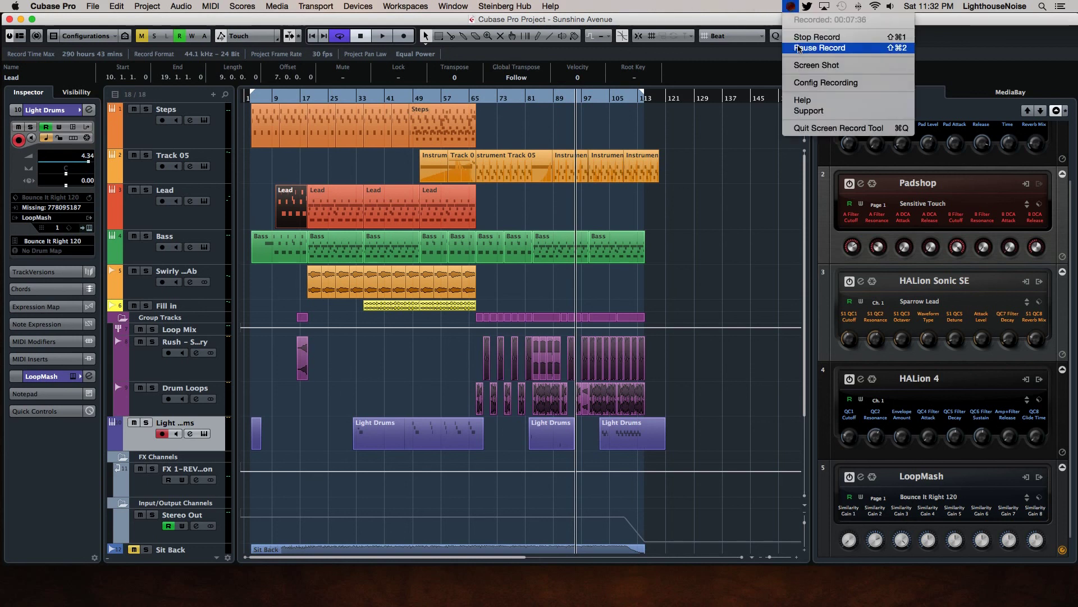